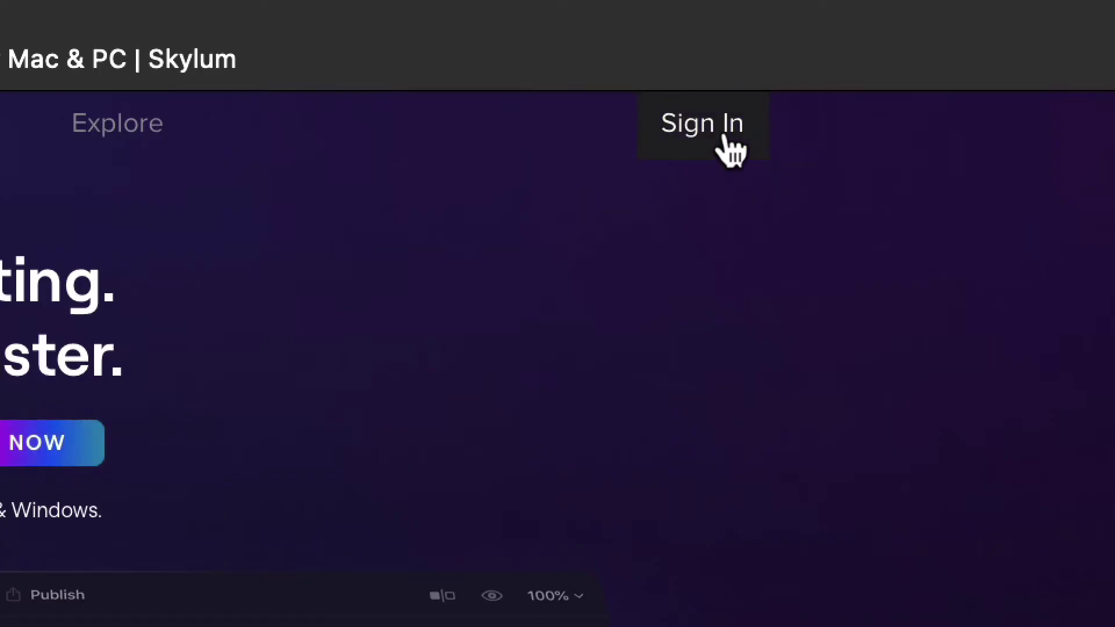
Step: Open the Skylum account sign-in form from the top navigation bar
click(747, 146)
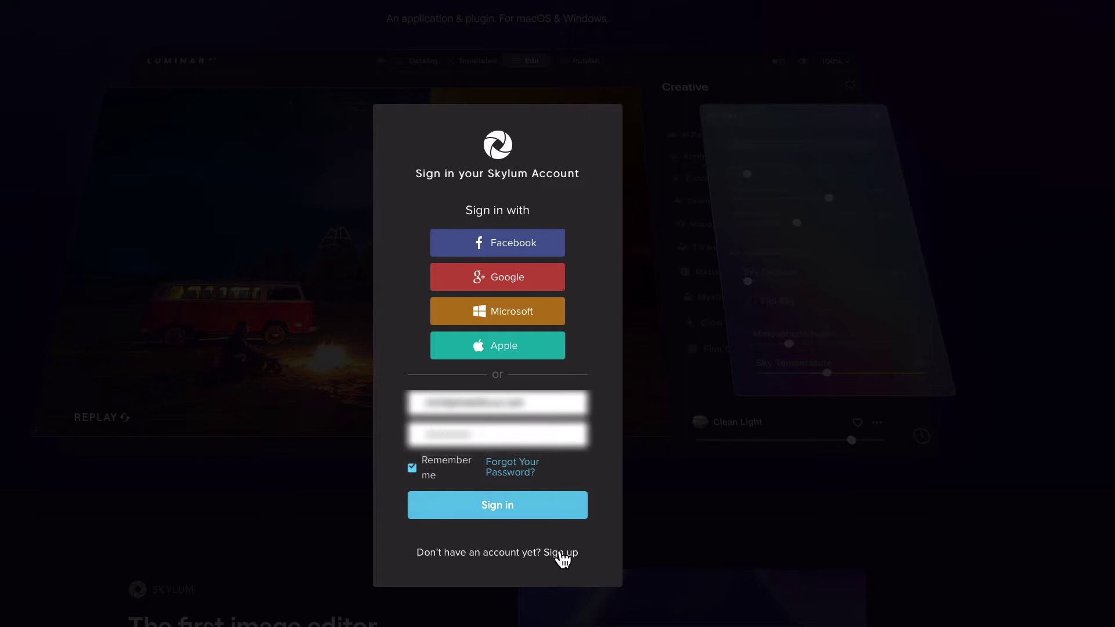
Step: Sign in and open My software listing Luminar AI, Luminar 4 and Aurora HDR 2019
click(550, 515)
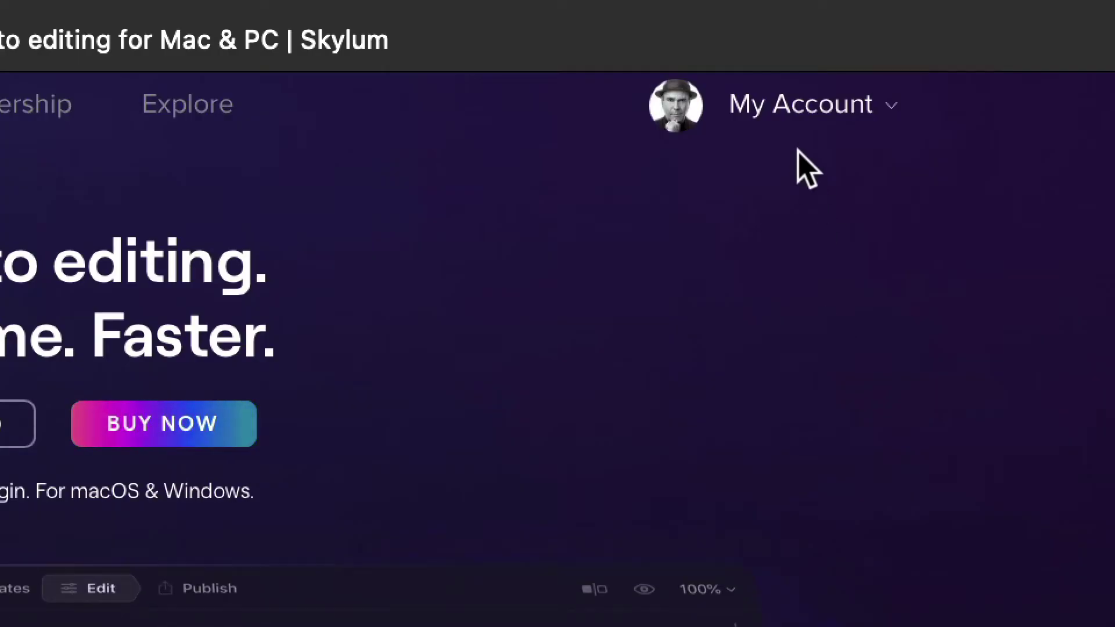
mouse_move(800, 105)
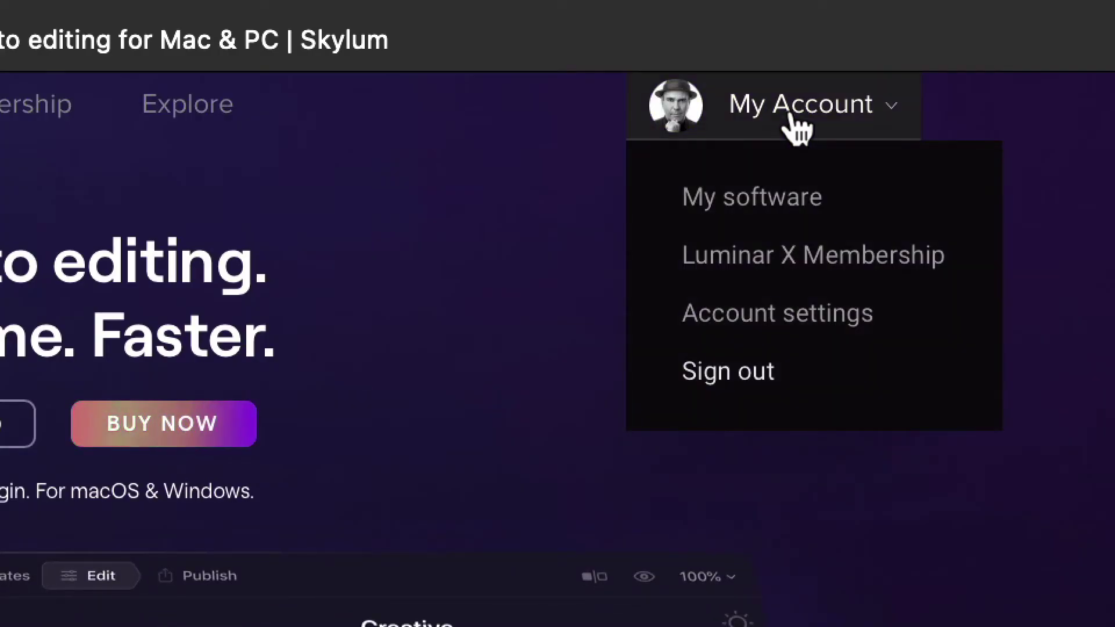
click(785, 203)
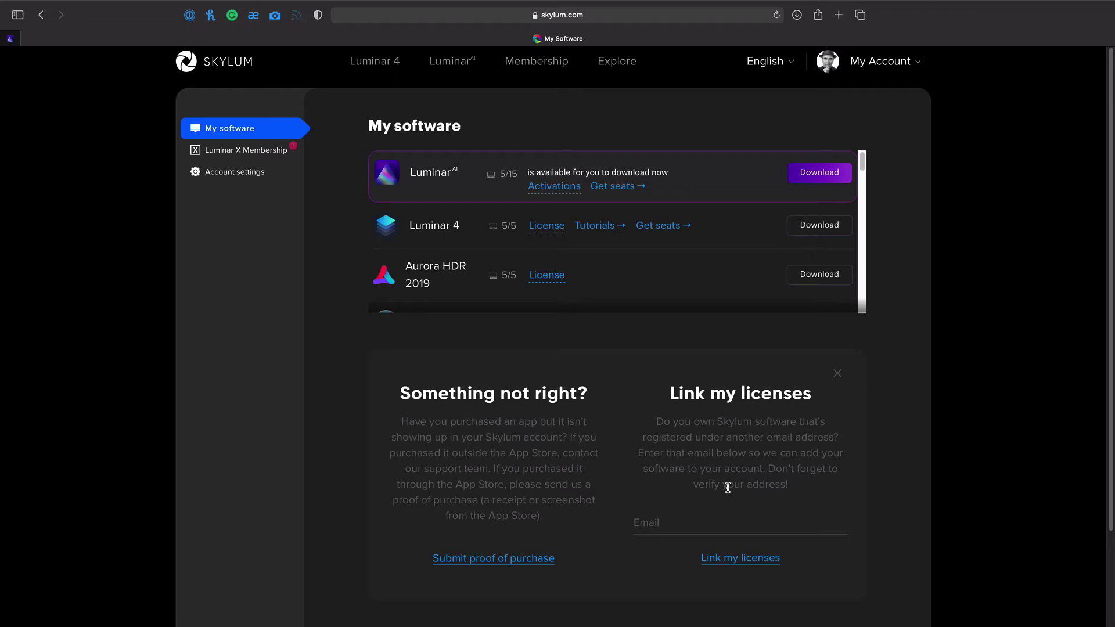
Step: Enter the saved alternate email address in the Link my licenses field
click(702, 517)
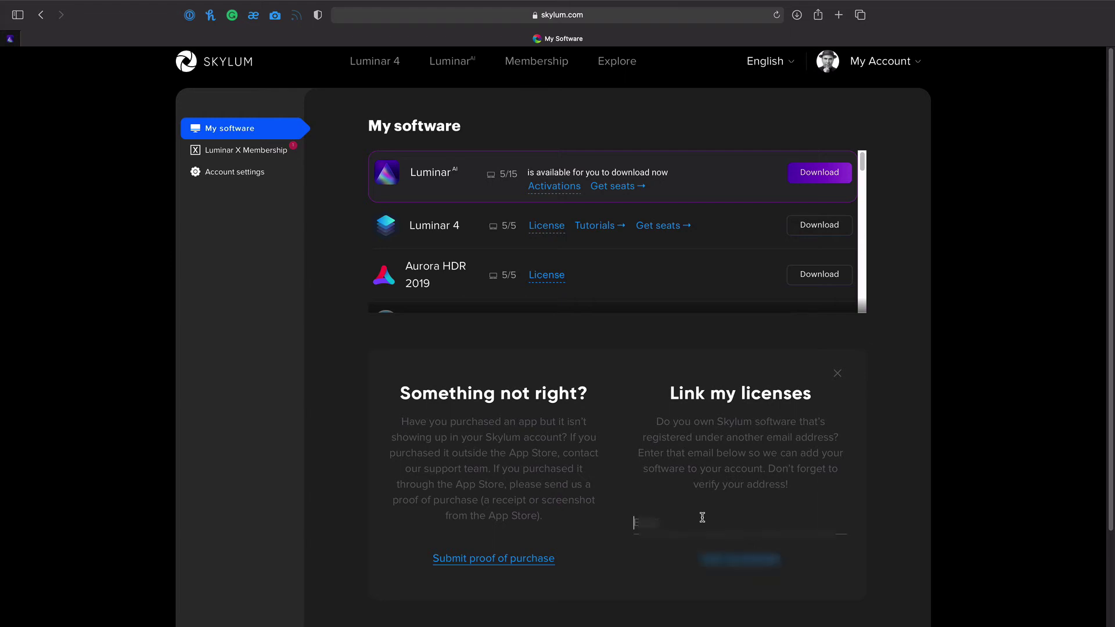
text(ri)
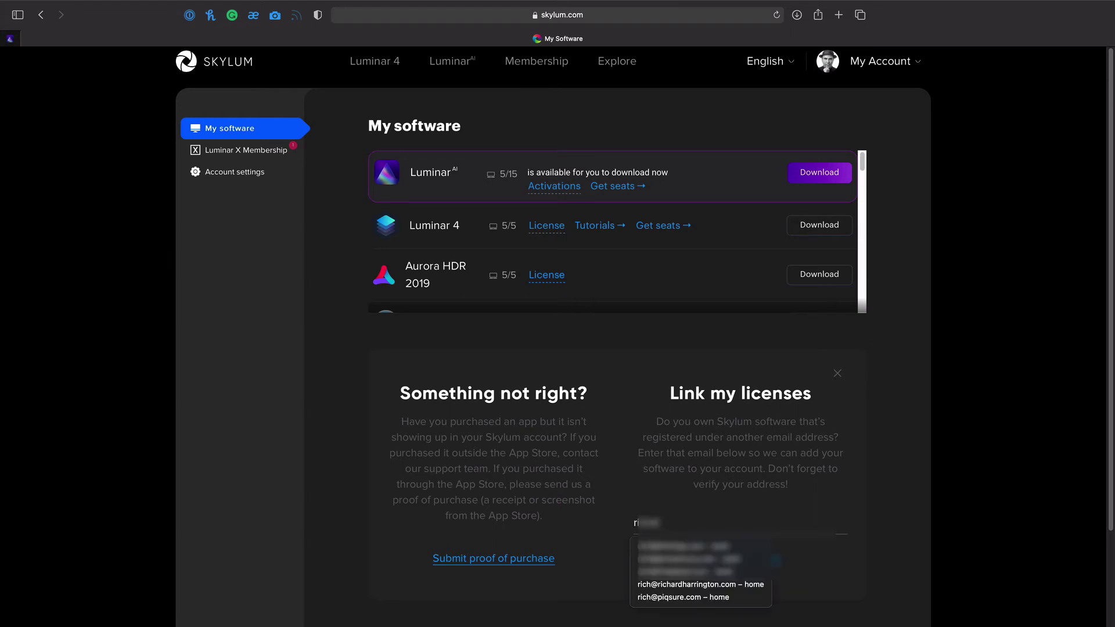
text(chard)
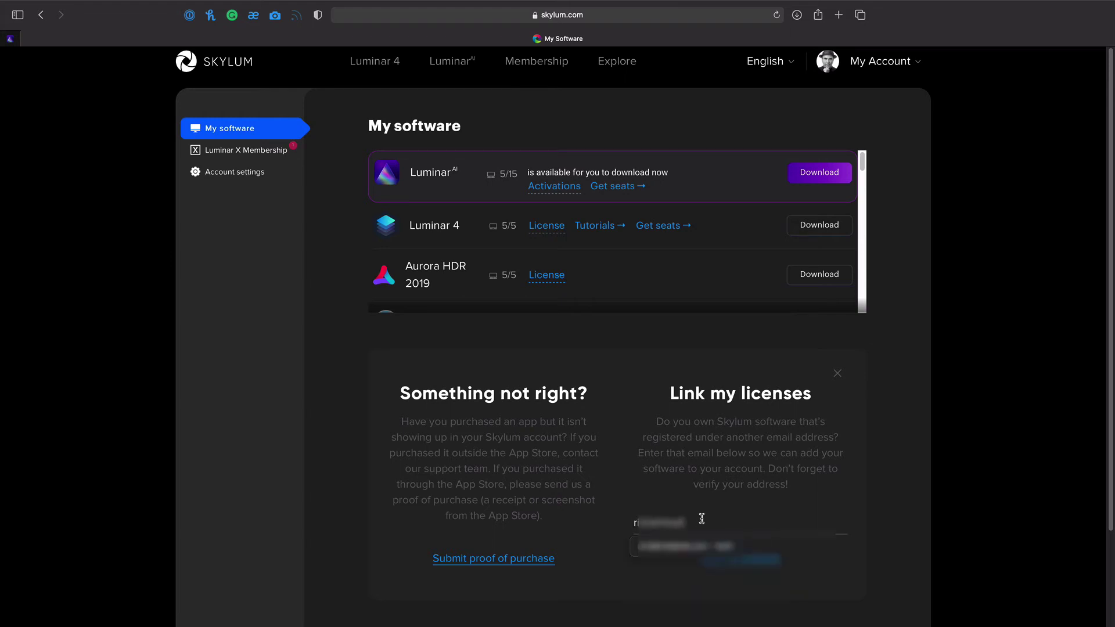
click(697, 547)
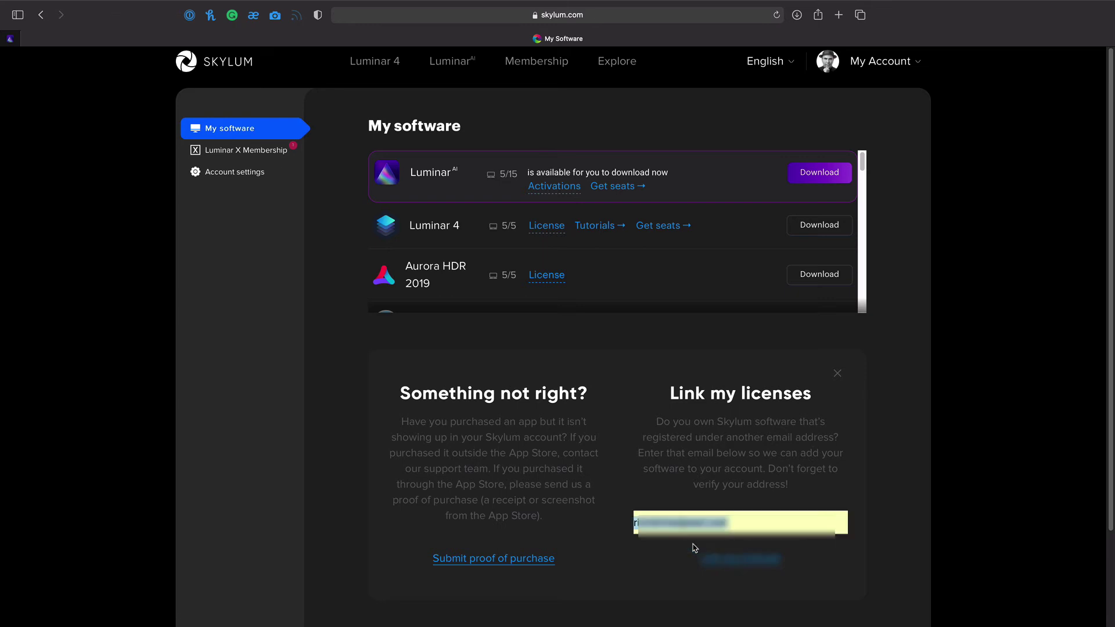
Step: Link licenses from that email and dismiss the Verify your email notice
click(736, 567)
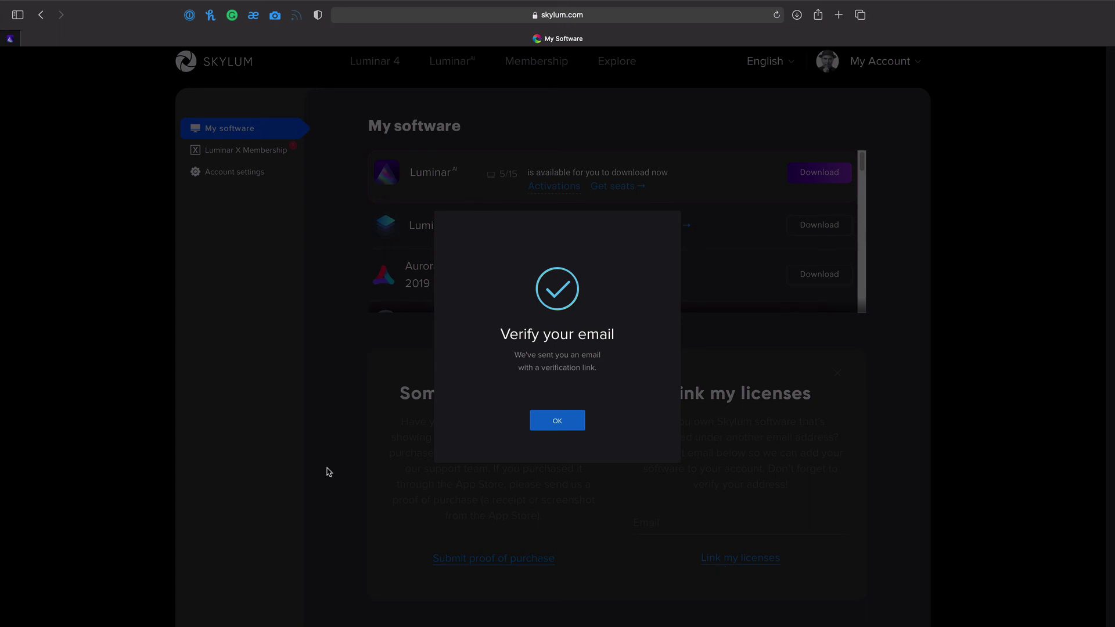
click(562, 423)
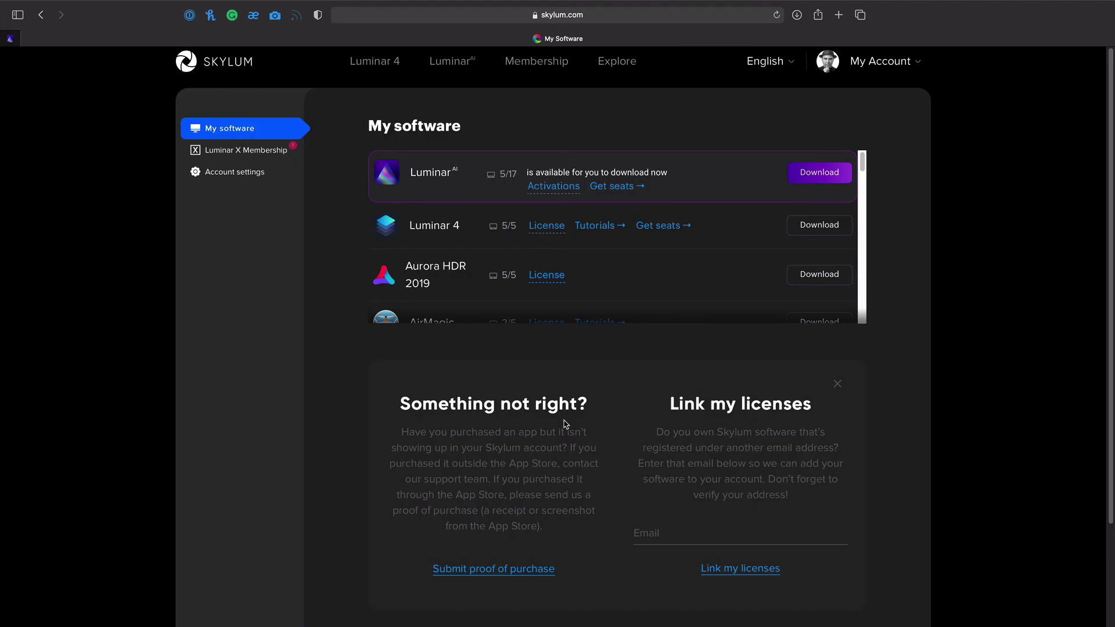